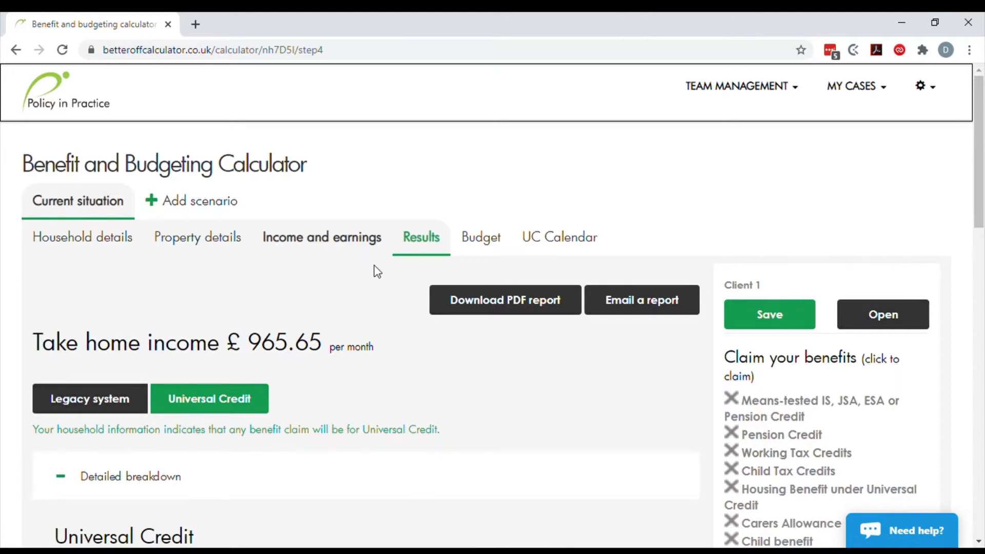
Review the Universal Credit results breakdown and the payment table in the UC Calendar
{"action": "scroll", "coordinate": [392, 303], "scroll_direction": "down", "scroll_amount": 4}
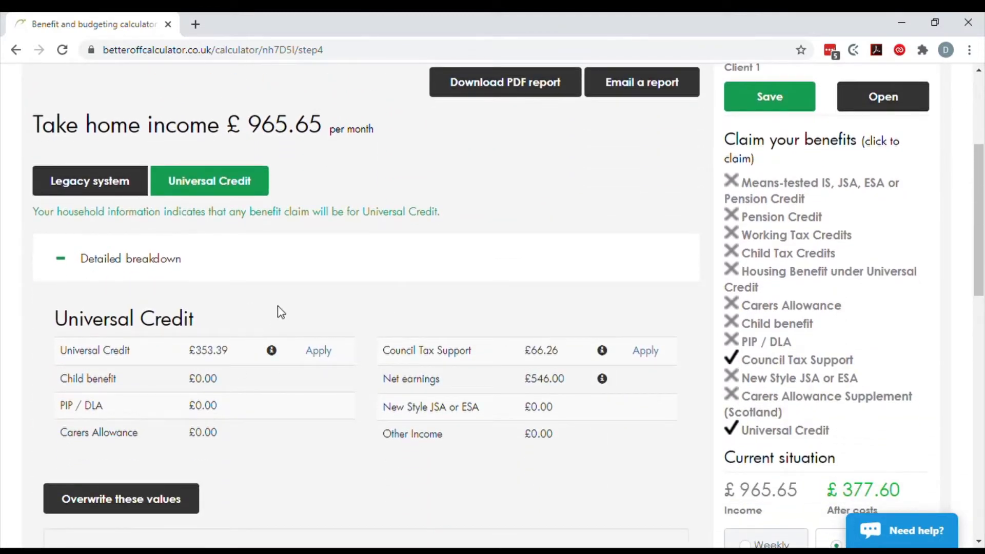
{"action": "scroll", "coordinate": [286, 304], "scroll_direction": "up", "scroll_amount": 4}
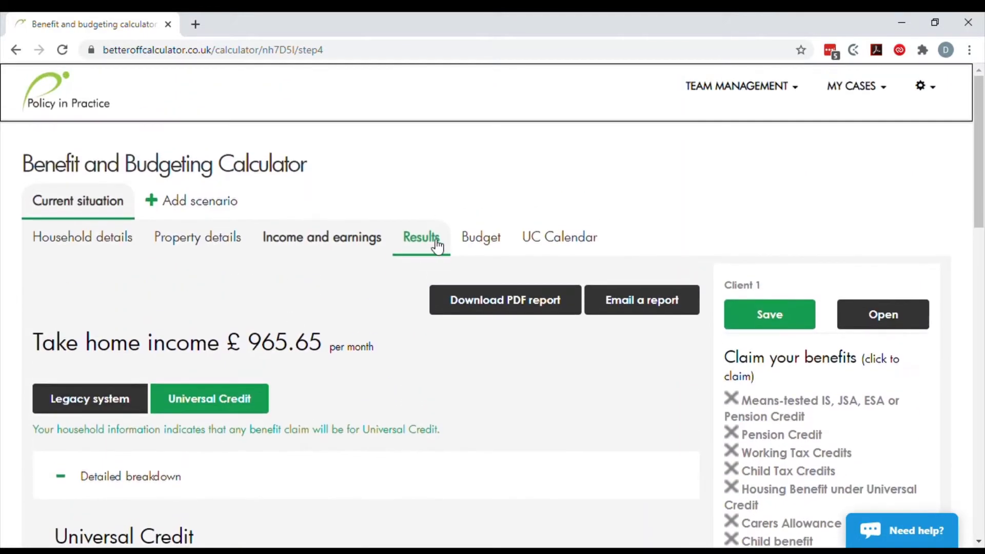
{"action": "left_click", "coordinate": [566, 241]}
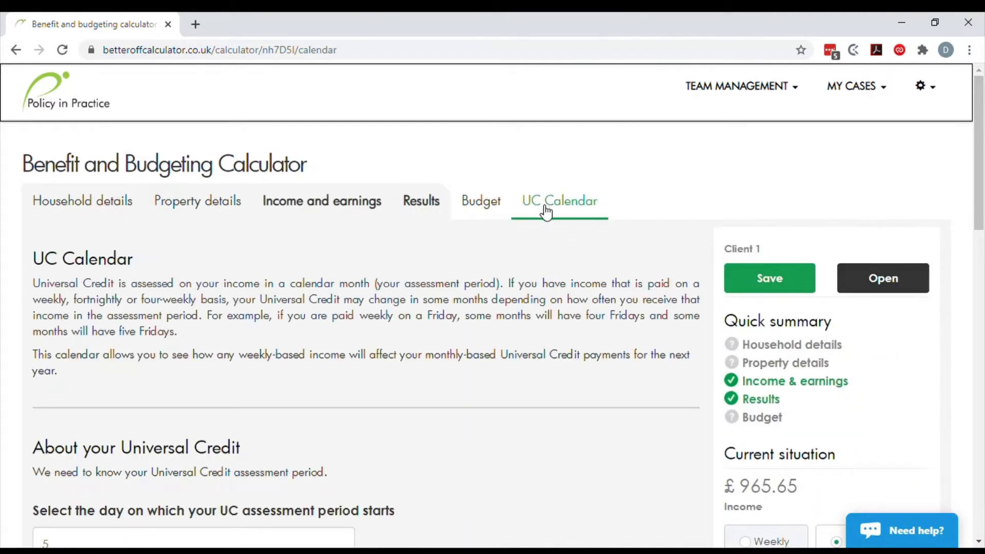
{"action": "scroll", "coordinate": [516, 317], "scroll_direction": "down", "scroll_amount": 3}
{"action": "scroll", "coordinate": [515, 317], "scroll_direction": "down", "scroll_amount": 15}
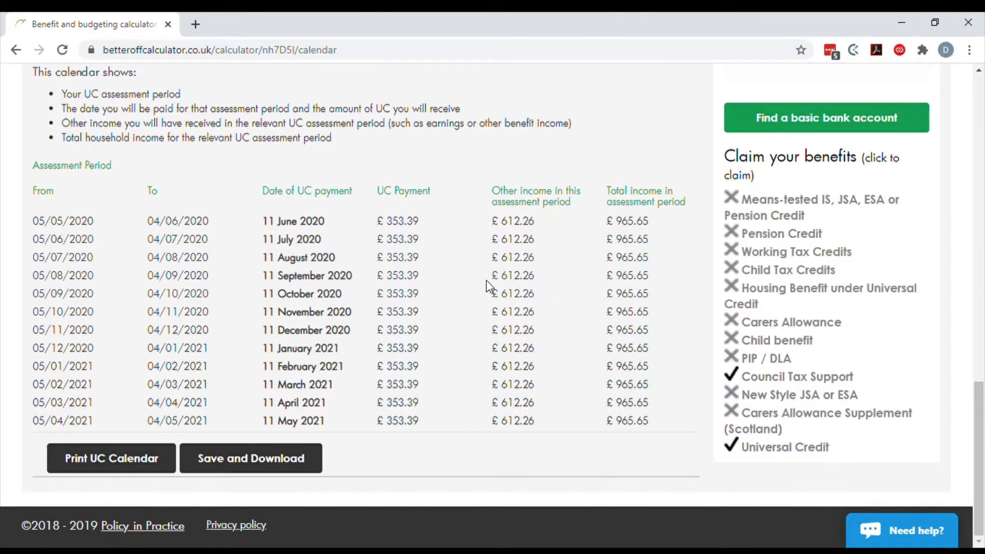
{"action": "scroll", "coordinate": [549, 291], "scroll_direction": "up", "scroll_amount": 4}
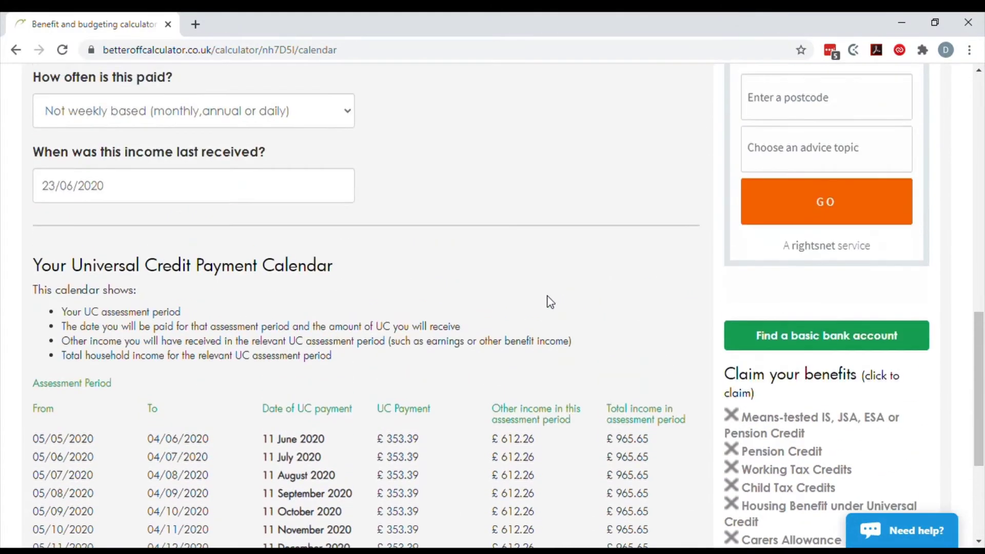
{"action": "scroll", "coordinate": [552, 297], "scroll_direction": "up", "scroll_amount": 10}
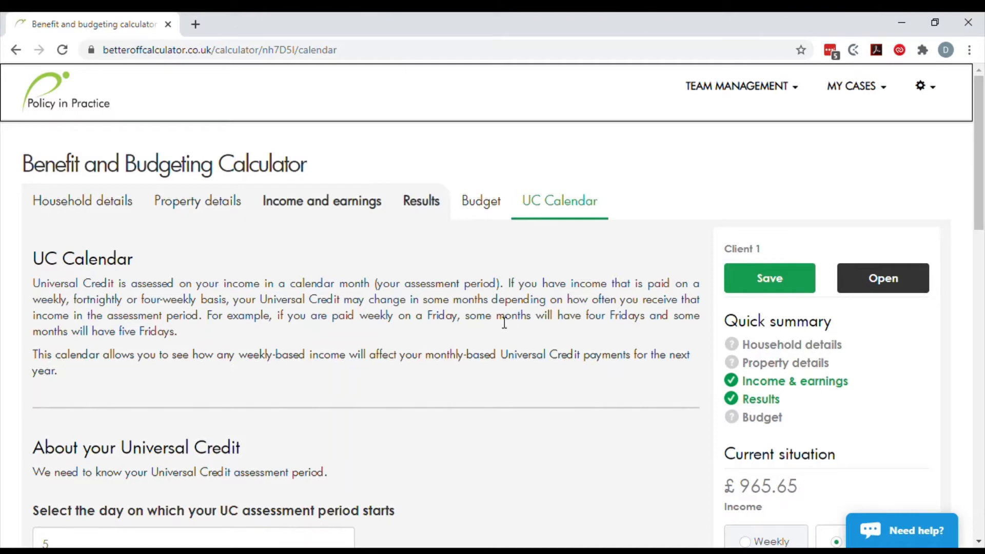
Set the Job 1 hourly wage to £0 in the income and earnings details
{"action": "left_click", "coordinate": [354, 208]}
{"action": "scroll", "coordinate": [407, 282], "scroll_direction": "down", "scroll_amount": 7}
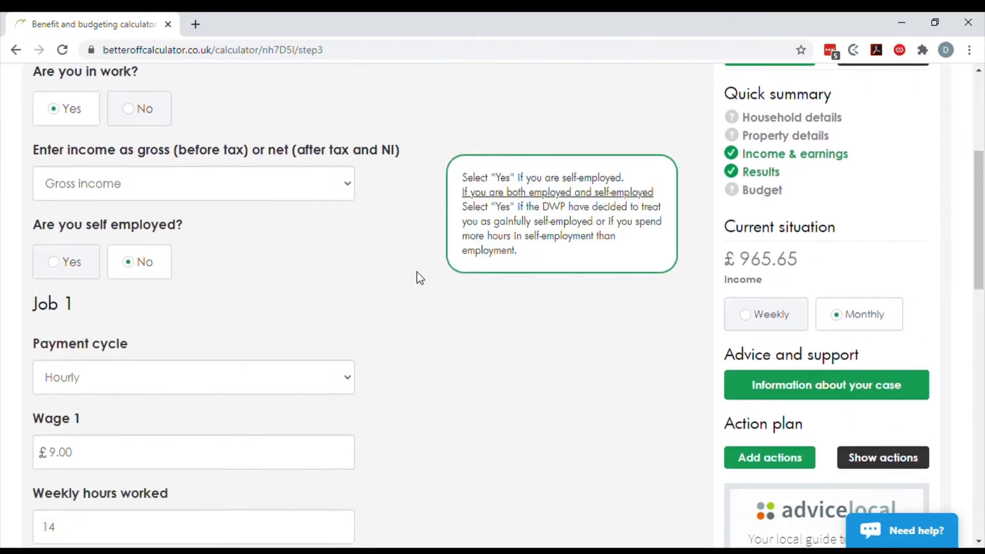
{"action": "left_click", "coordinate": [110, 347]}
{"action": "key", "text": "BackSpace"}
{"action": "key", "text": "BackSpace"}
{"action": "key", "text": "BackSpace"}
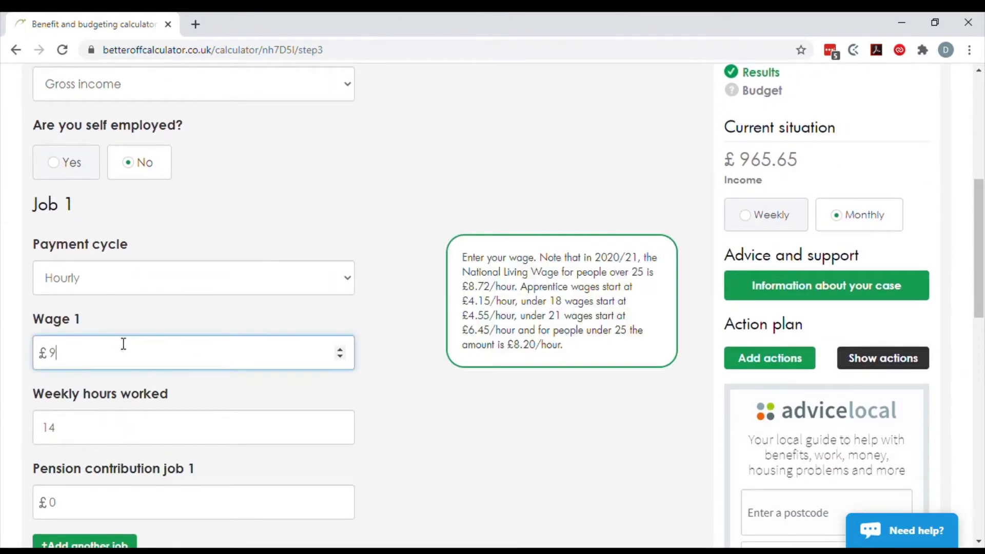
{"action": "key", "text": "BackSpace"}
{"action": "type", "text": "0"}
Set the weekly hours worked for Job 1 to 0
{"action": "left_click", "coordinate": [132, 405]}
{"action": "double_click", "coordinate": [131, 406]}
{"action": "type", "text": "0"}
{"action": "left_click", "coordinate": [398, 319]}
Recalculate the results and mark the earned income as paid on an irregular basis in the UC Calendar
{"action": "scroll", "coordinate": [405, 333], "scroll_direction": "up", "scroll_amount": 7}
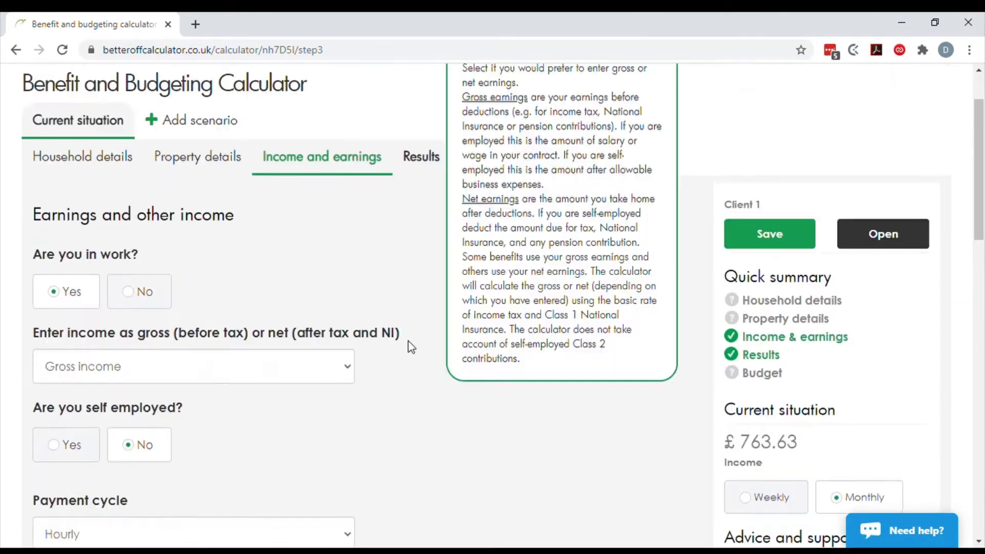
{"action": "left_click", "coordinate": [419, 242]}
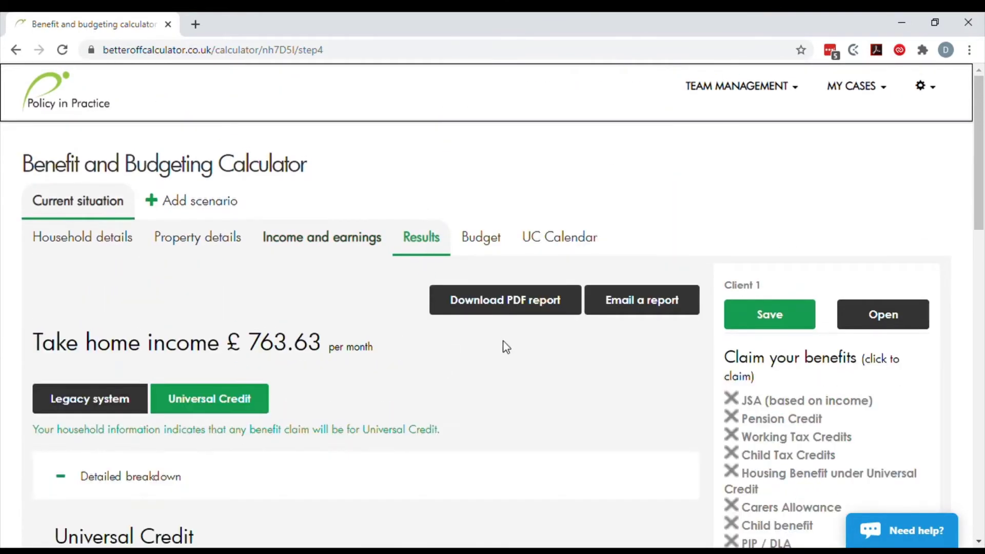
{"action": "left_click", "coordinate": [555, 245]}
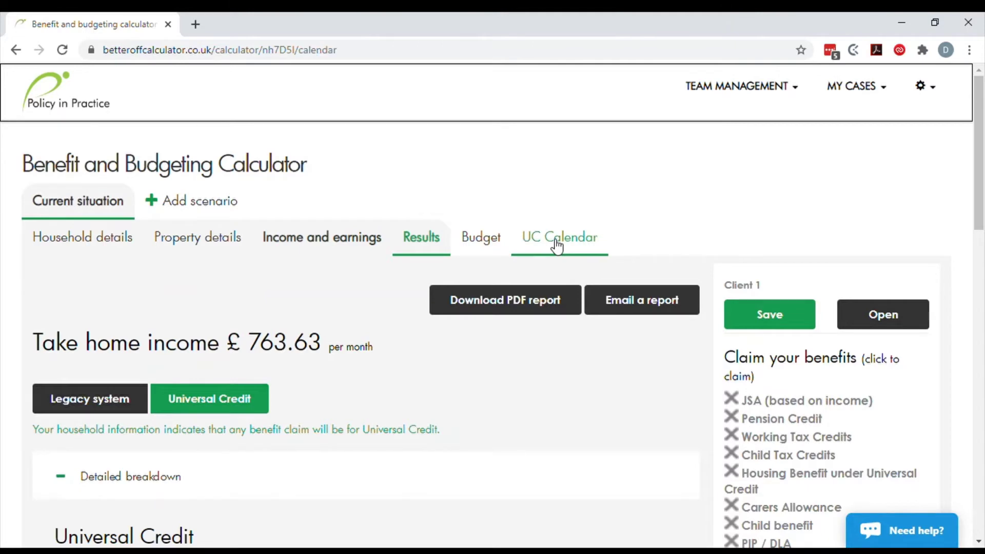
{"action": "scroll", "coordinate": [590, 322], "scroll_direction": "down", "scroll_amount": 4}
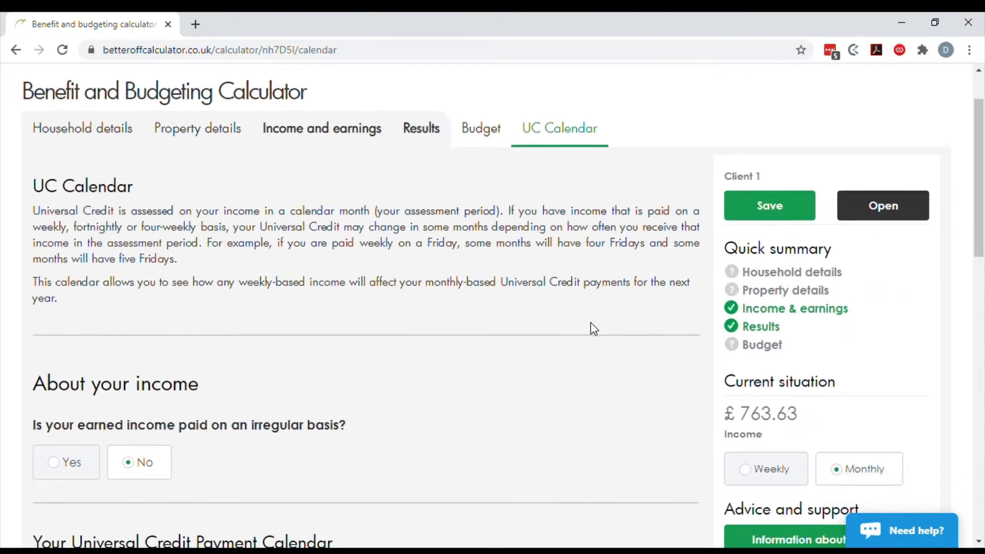
{"action": "scroll", "coordinate": [590, 322], "scroll_direction": "down", "scroll_amount": 2}
{"action": "scroll", "coordinate": [589, 327], "scroll_direction": "down", "scroll_amount": 2}
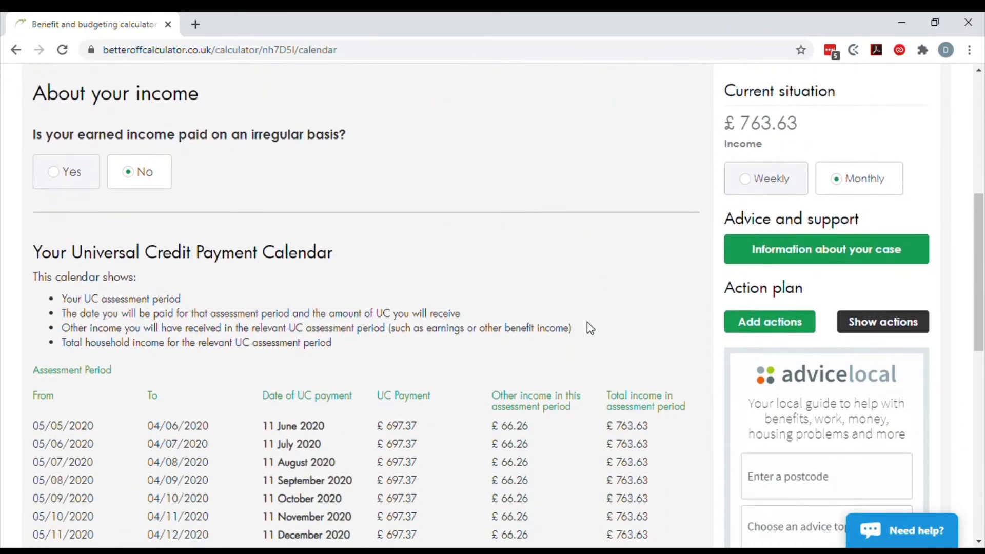
{"action": "left_click", "coordinate": [76, 177]}
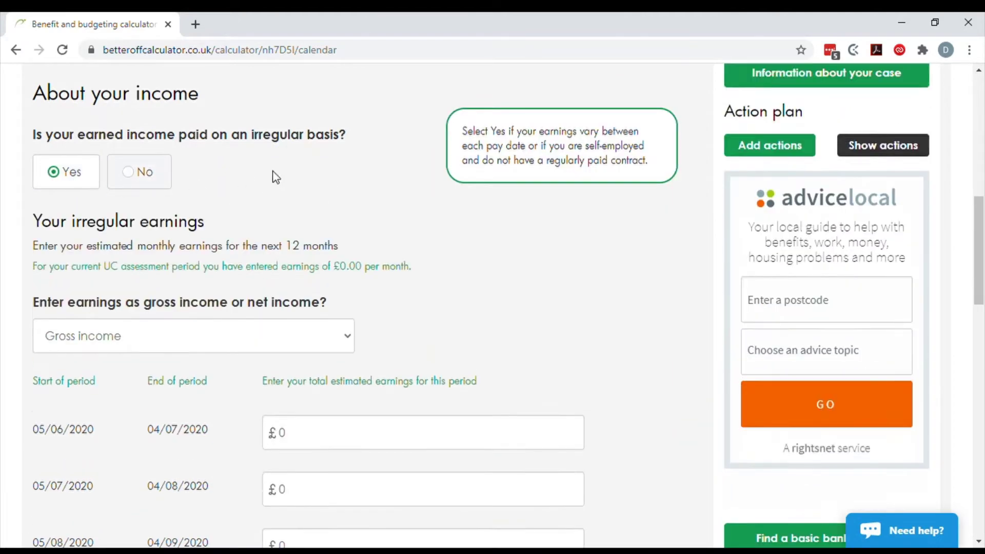
Enter estimated gross earnings of £6250 for the period 05/06/2020 to 04/07/2020
{"action": "scroll", "coordinate": [639, 275], "scroll_direction": "down", "scroll_amount": 2}
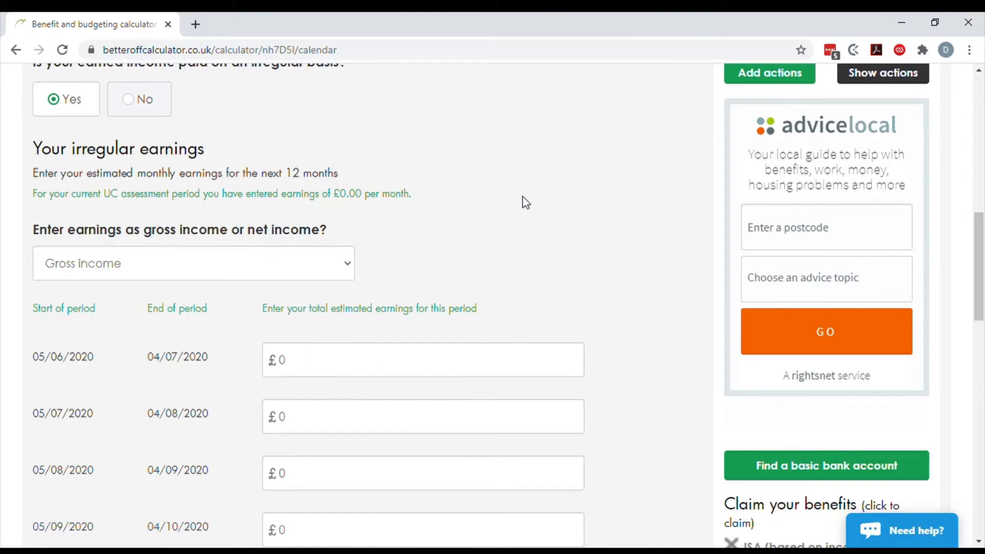
{"action": "scroll", "coordinate": [559, 222], "scroll_direction": "down", "scroll_amount": 1}
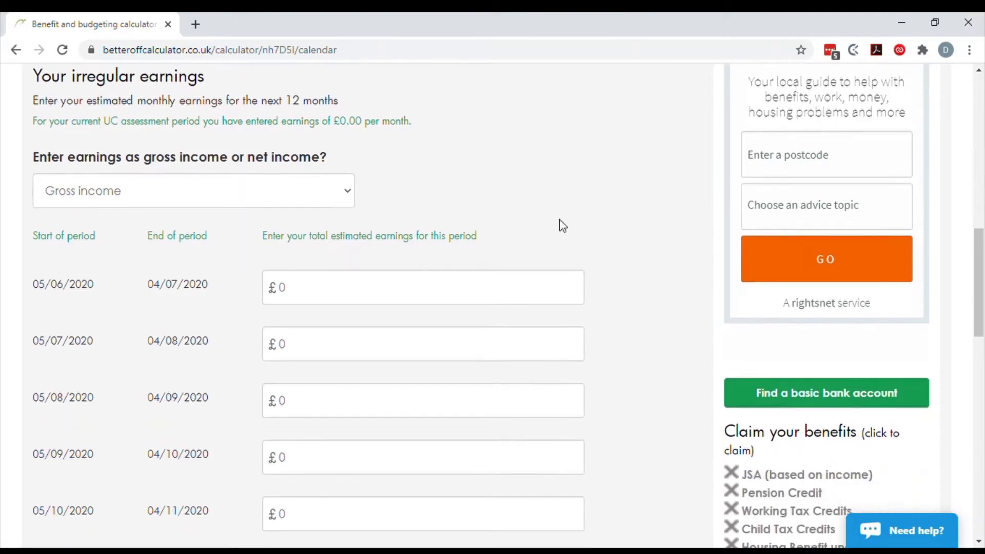
{"action": "scroll", "coordinate": [579, 248], "scroll_direction": "down", "scroll_amount": 1}
{"action": "scroll", "coordinate": [579, 247], "scroll_direction": "up", "scroll_amount": 1}
{"action": "left_click", "coordinate": [390, 278]}
{"action": "key", "text": "BackSpace"}
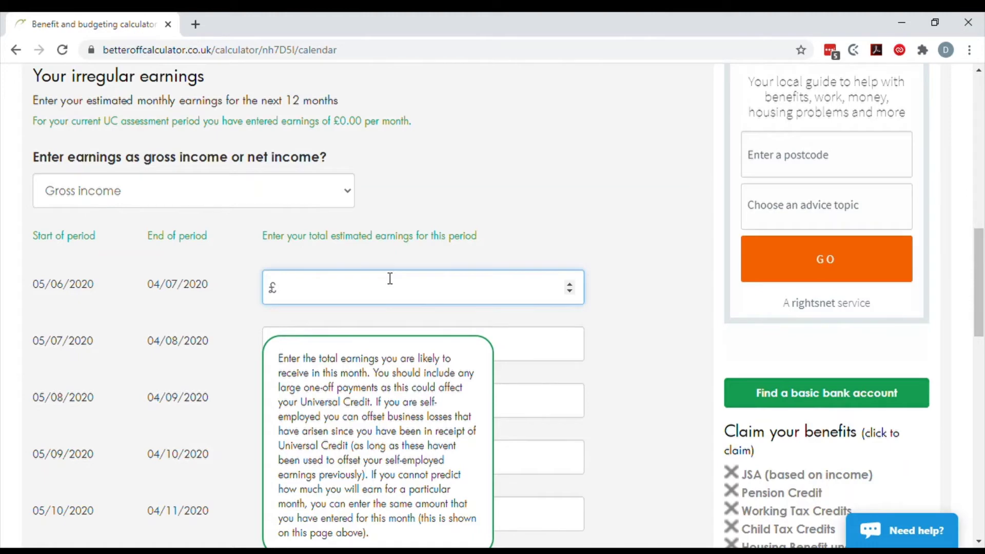
{"action": "type", "text": "6250"}
{"action": "left_click", "coordinate": [590, 173]}
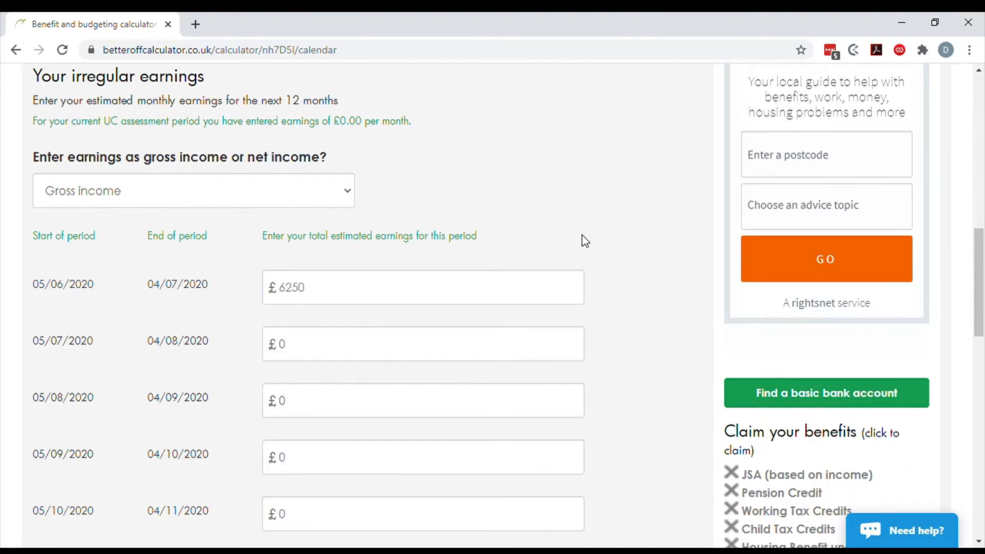
Enter estimated earnings of £5470 for the period 05/09/2020 to 04/10/2020 and check the Universal Credit payment calendar
{"action": "scroll", "coordinate": [581, 235], "scroll_direction": "down", "scroll_amount": 1}
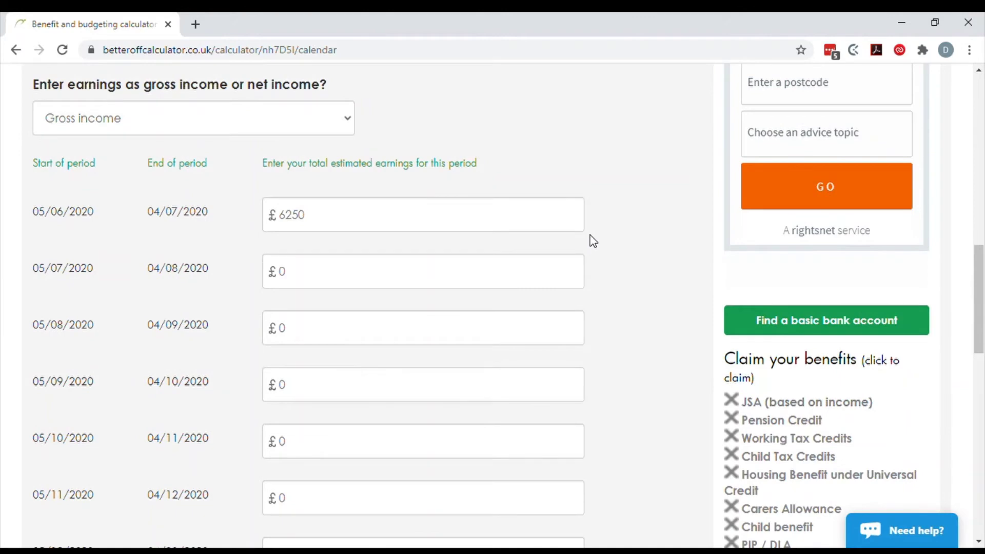
{"action": "scroll", "coordinate": [589, 241], "scroll_direction": "down", "scroll_amount": 1}
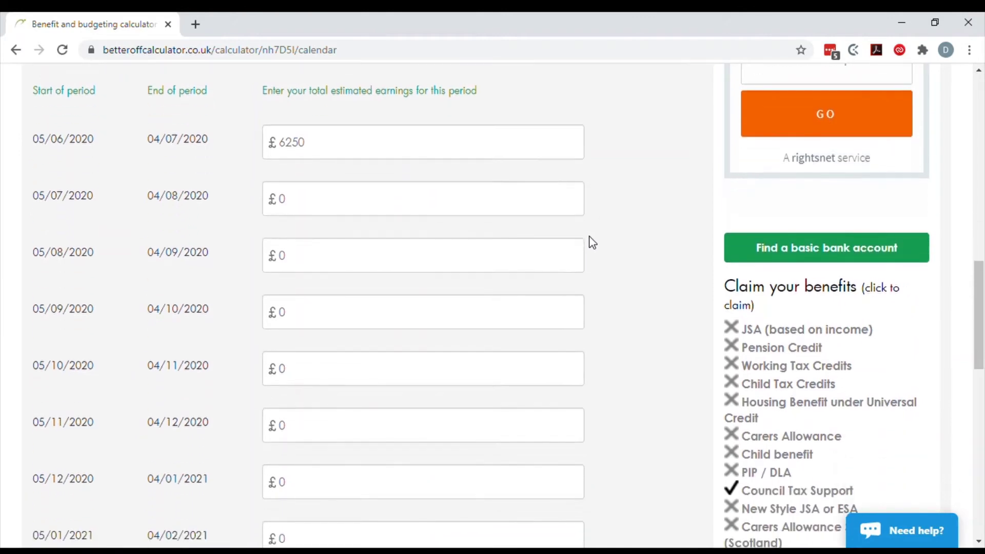
{"action": "left_click", "coordinate": [398, 267]}
{"action": "left_click", "coordinate": [373, 321]}
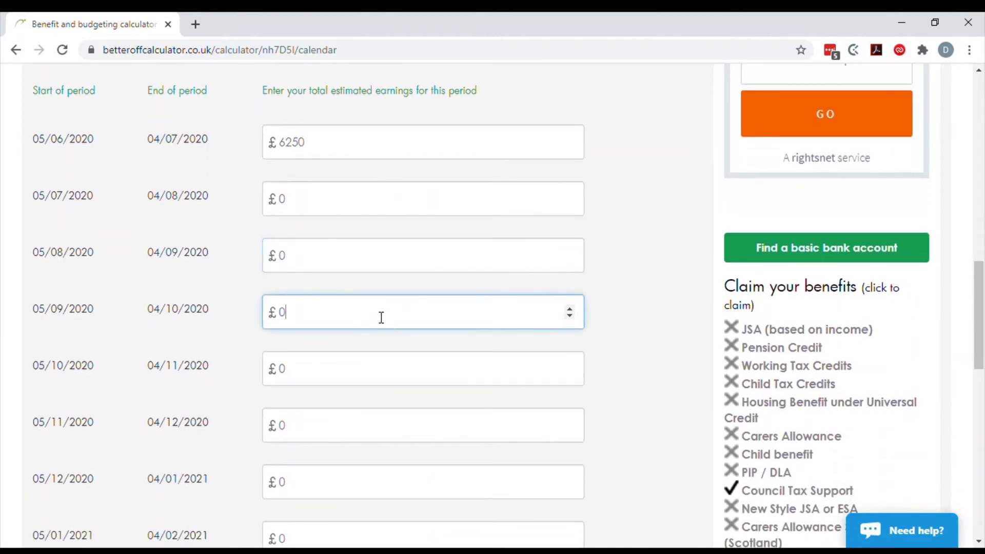
{"action": "key", "text": "BackSpace"}
{"action": "type", "text": "5470"}
{"action": "left_click", "coordinate": [640, 228]}
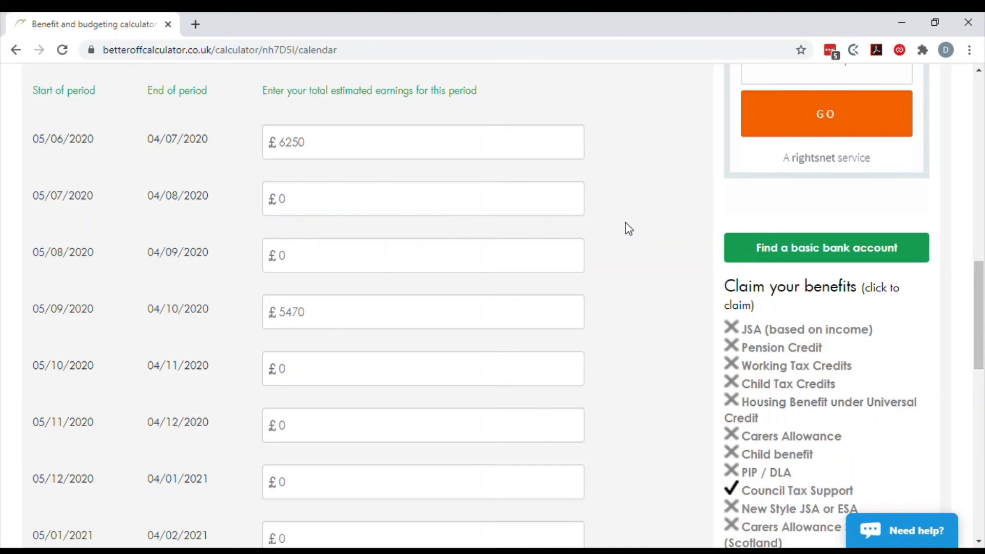
{"action": "scroll", "coordinate": [629, 229], "scroll_direction": "down", "scroll_amount": 10}
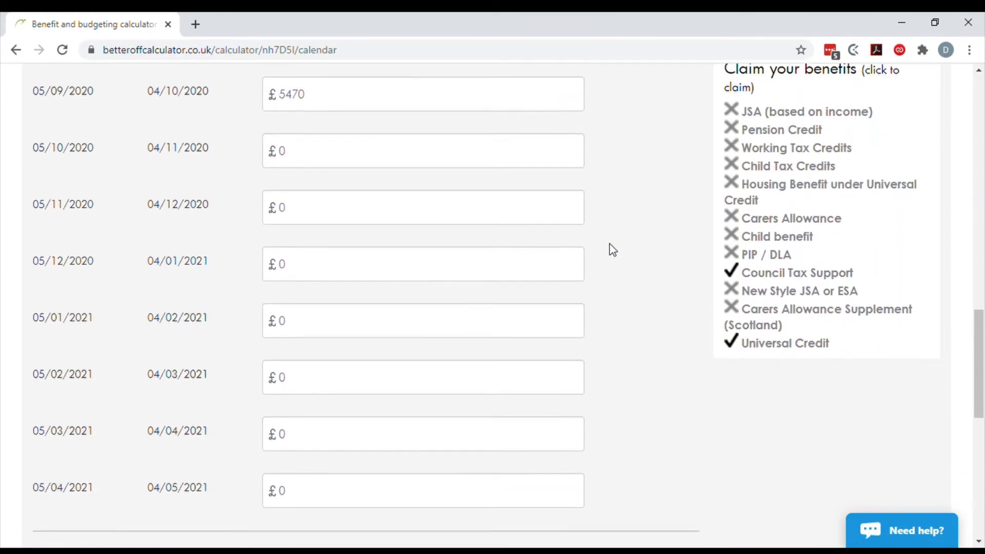
{"action": "scroll", "coordinate": [624, 258], "scroll_direction": "down", "scroll_amount": 3}
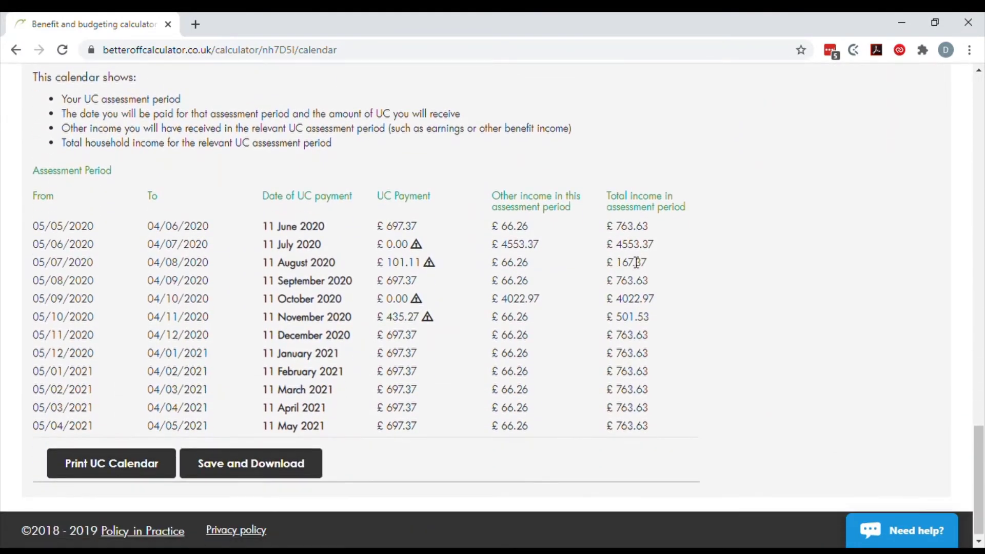